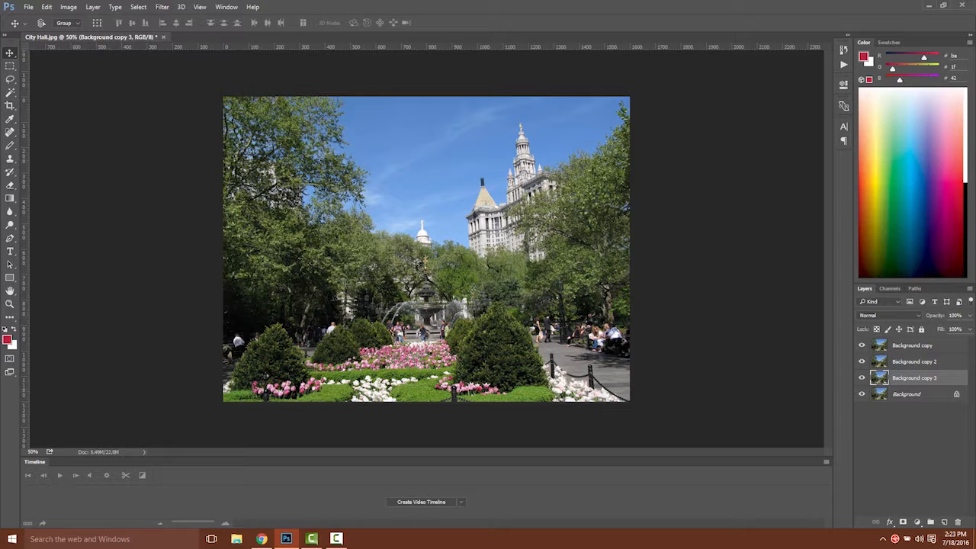
- Hide Background copy and Background copy 2, and apply the Cutout filter to Background copy 3 with 4 levels, edge simplicity 4 and edge fidelity 2
{"action": "left_click", "coordinate": [861, 345]}
{"action": "left_click", "coordinate": [862, 362]}
{"action": "left_click", "coordinate": [162, 8]}
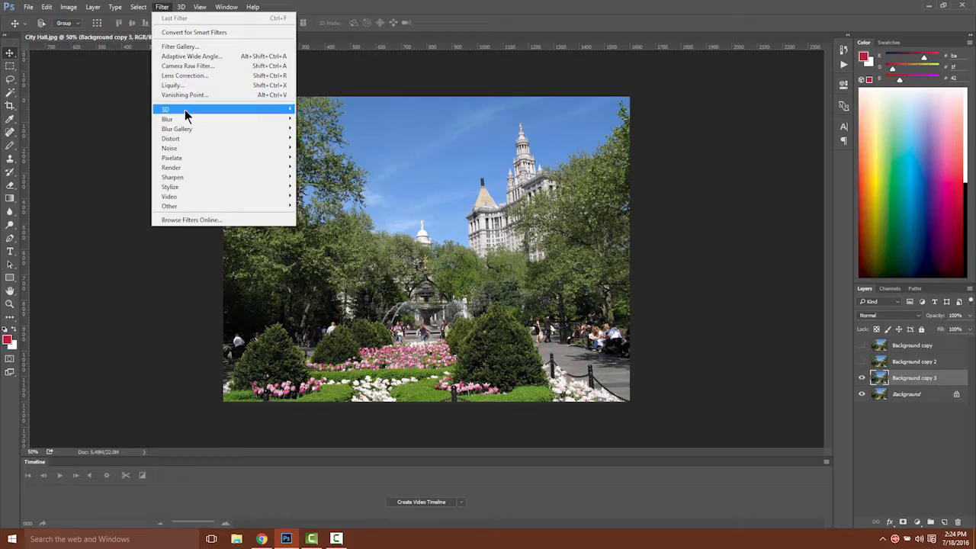
{"action": "left_click", "coordinate": [187, 47]}
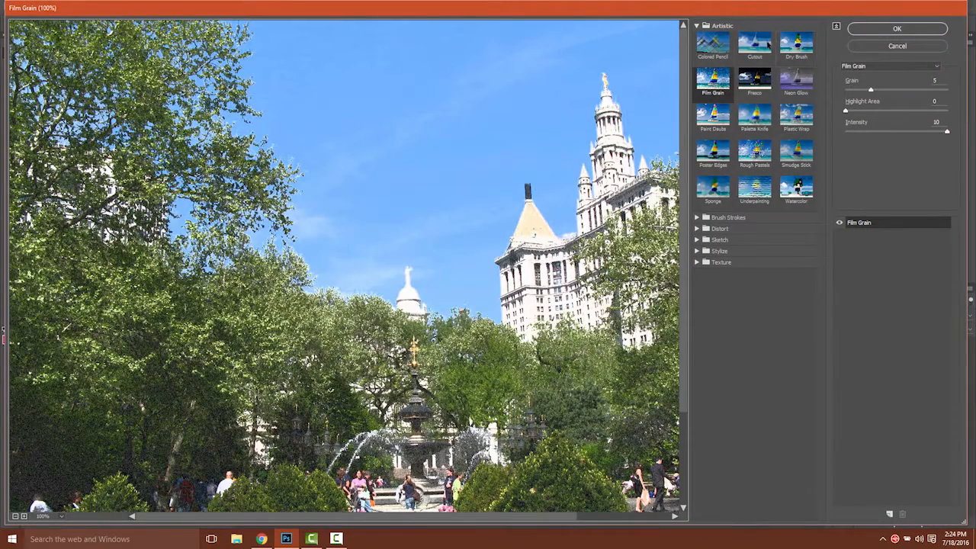
{"action": "left_click", "coordinate": [753, 50]}
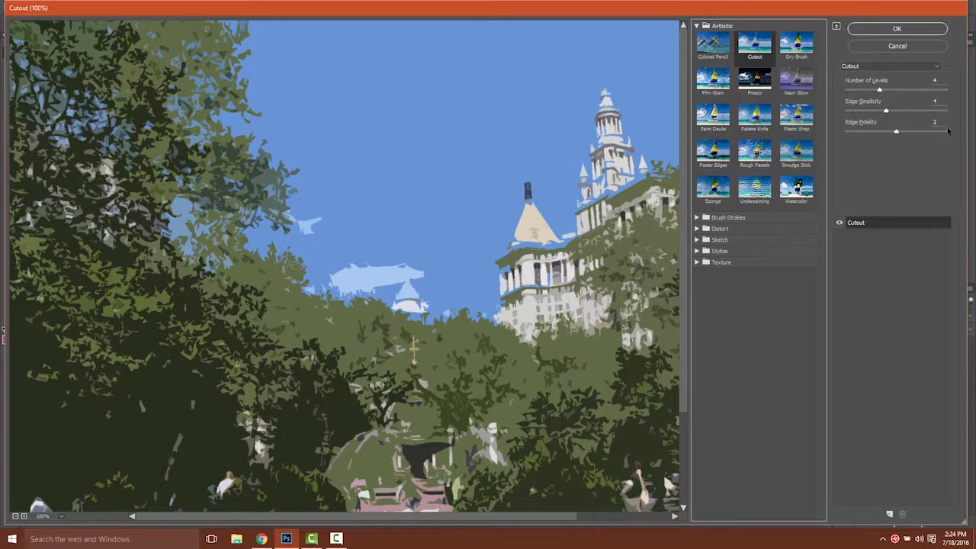
{"action": "left_click", "coordinate": [891, 31]}
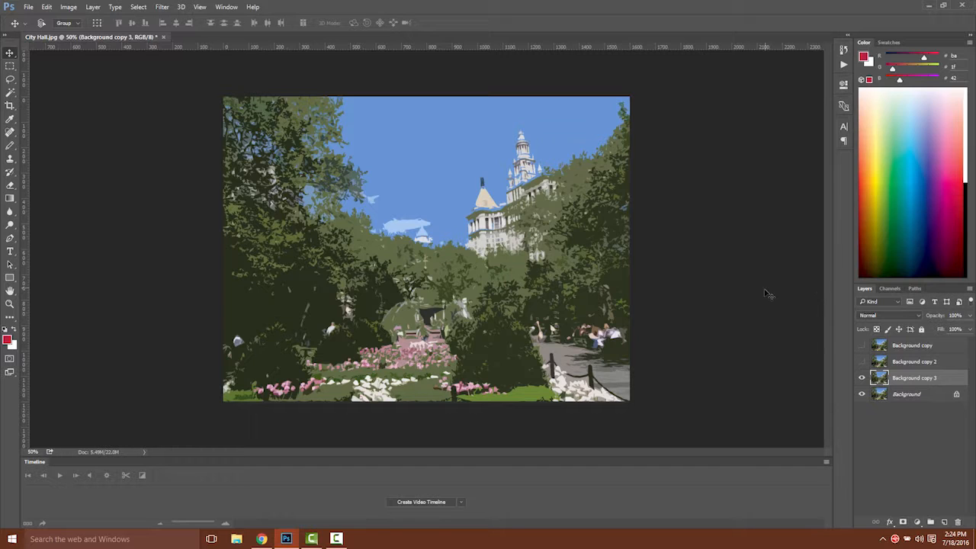
- Set the blend mode of the Background copy 3 layer to Luminosity
{"action": "left_click", "coordinate": [887, 316]}
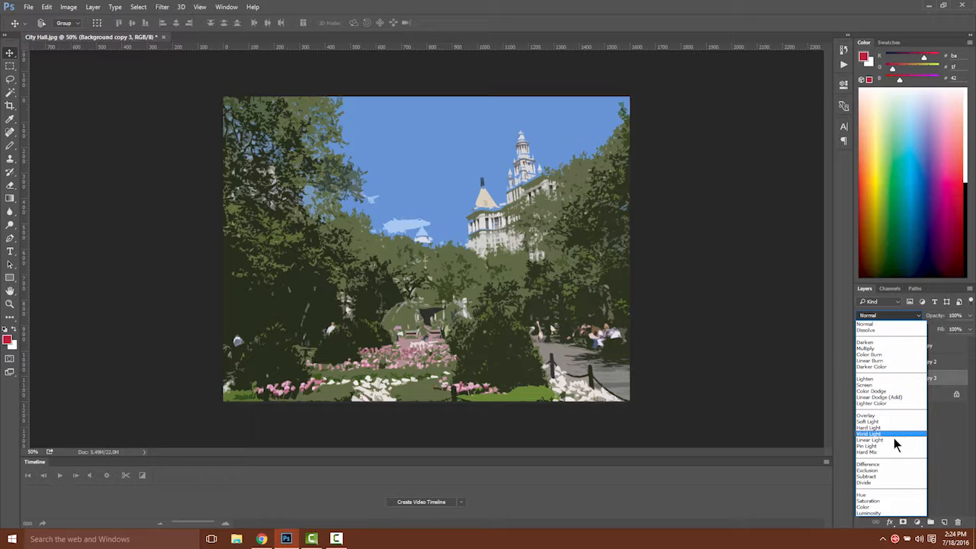
{"action": "left_click", "coordinate": [869, 513]}
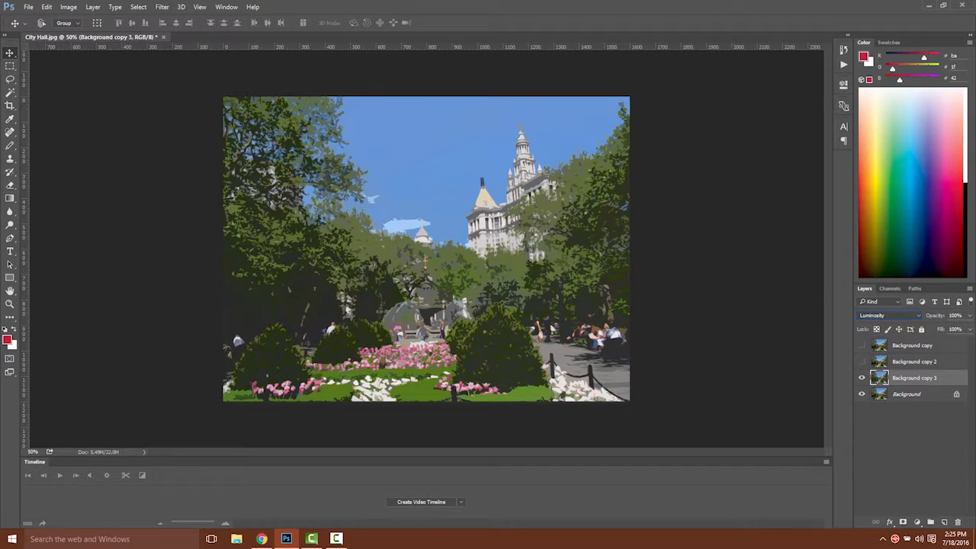
- Show Background copy 2 and apply the Dry Brush filter to it with brush size 10, brush detail 10 and texture 3
{"action": "left_click", "coordinate": [861, 363]}
{"action": "left_click", "coordinate": [926, 362]}
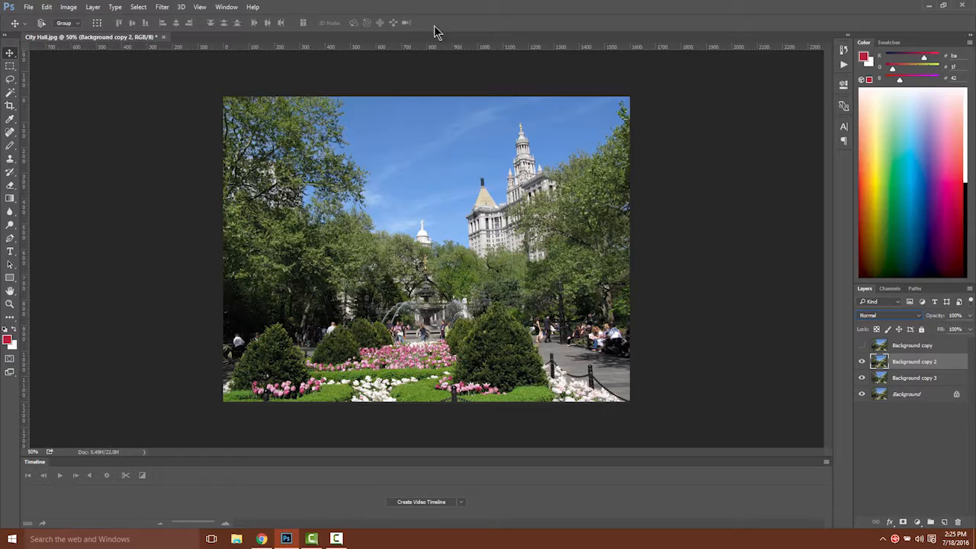
{"action": "left_click", "coordinate": [163, 11]}
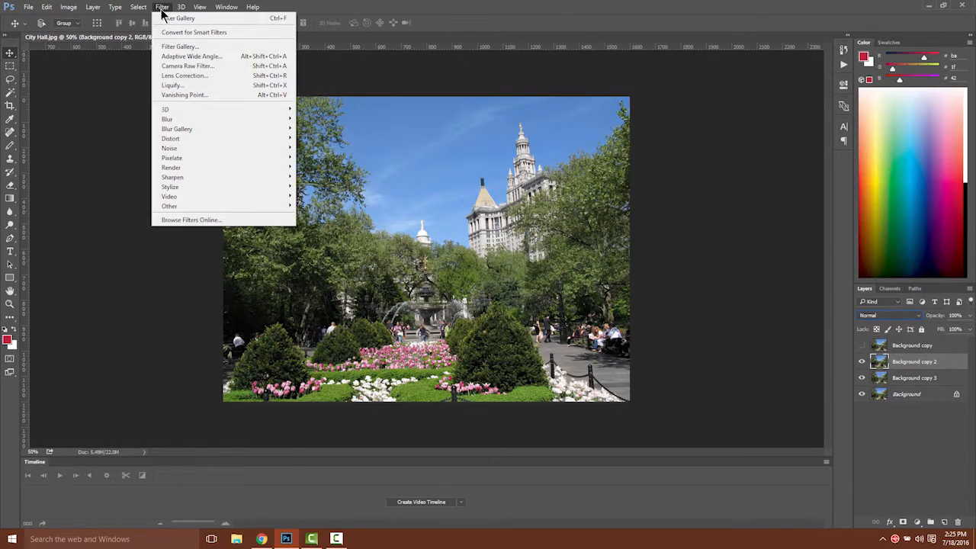
{"action": "left_click", "coordinate": [166, 48]}
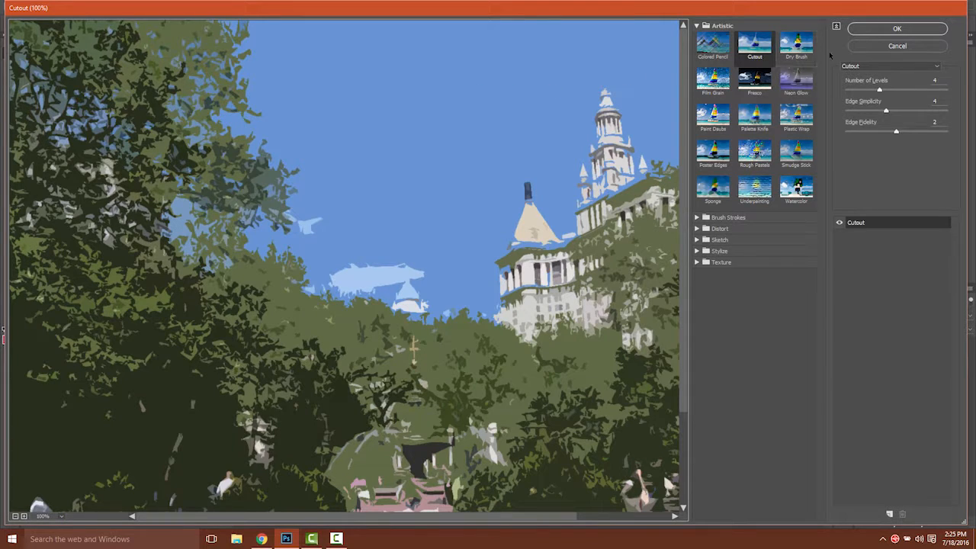
{"action": "left_click", "coordinate": [795, 46]}
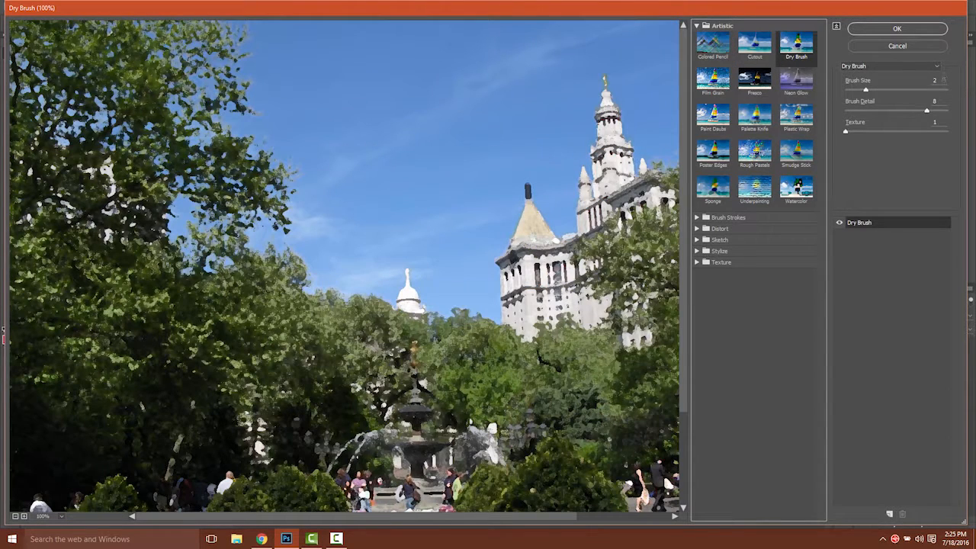
{"action": "left_click_drag", "start_coordinate": [946, 80], "coordinate": [915, 81]}
{"action": "type", "text": "10"}
{"action": "key", "text": "Tab"}
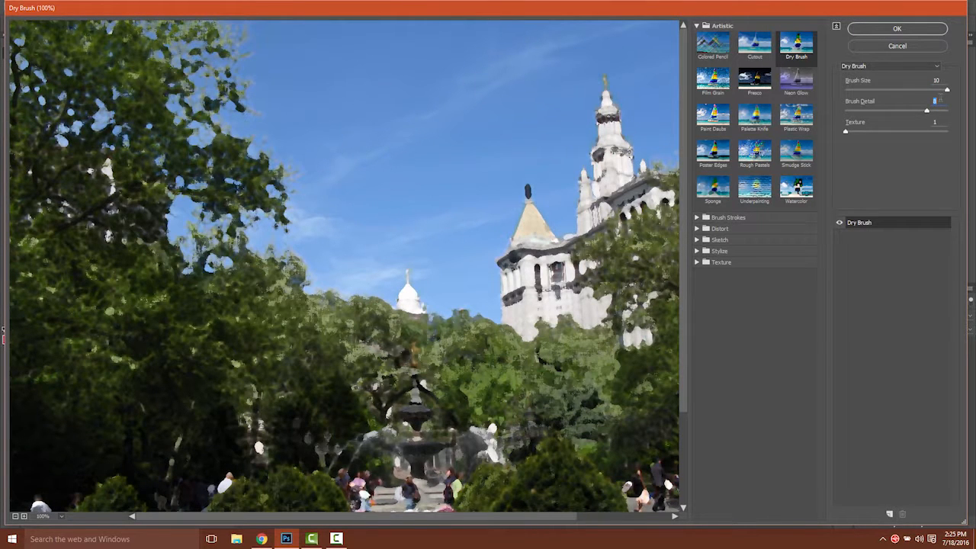
{"action": "type", "text": "10"}
{"action": "key", "text": "Tab"}
{"action": "type", "text": "3"}
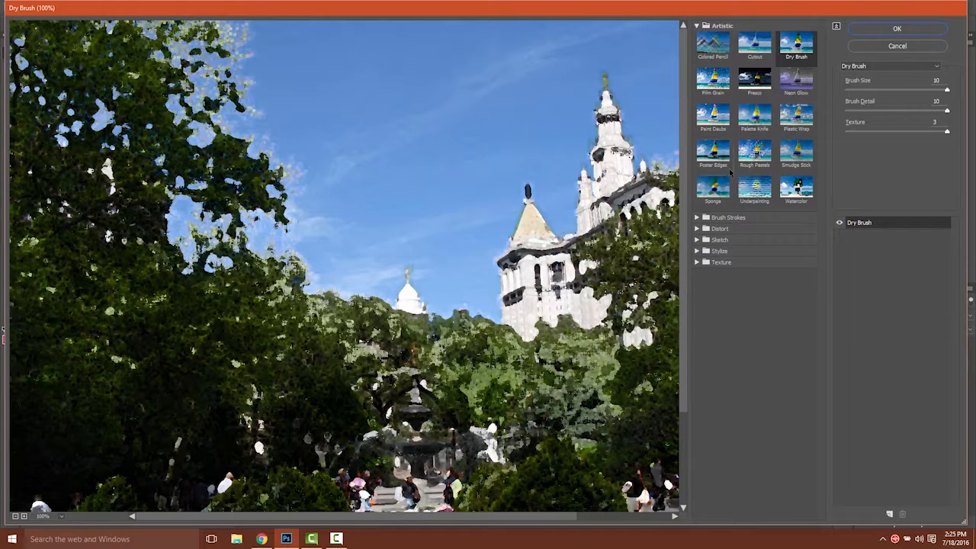
{"action": "left_click", "coordinate": [891, 31]}
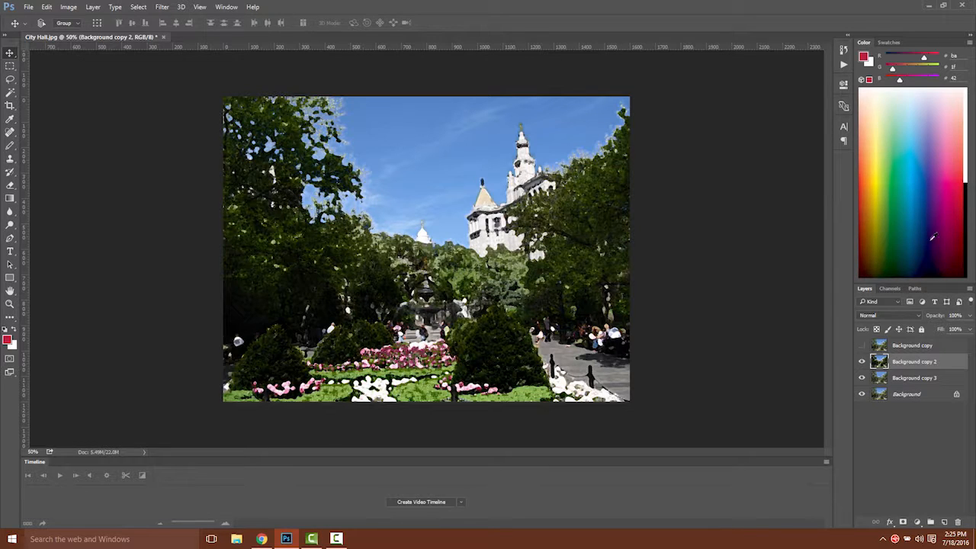
- Set the blend mode of the Background copy 2 layer to Screen
{"action": "left_click", "coordinate": [890, 315]}
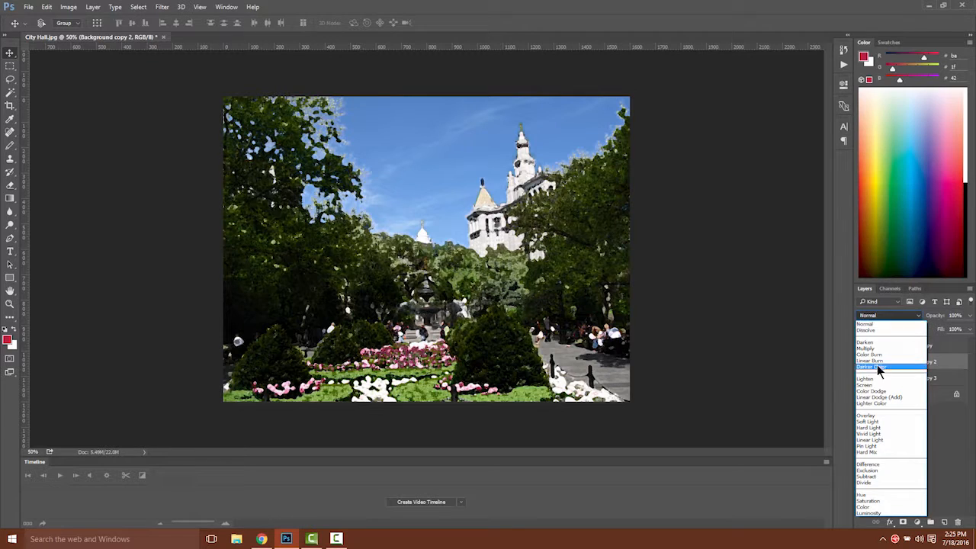
{"action": "left_click", "coordinate": [878, 384]}
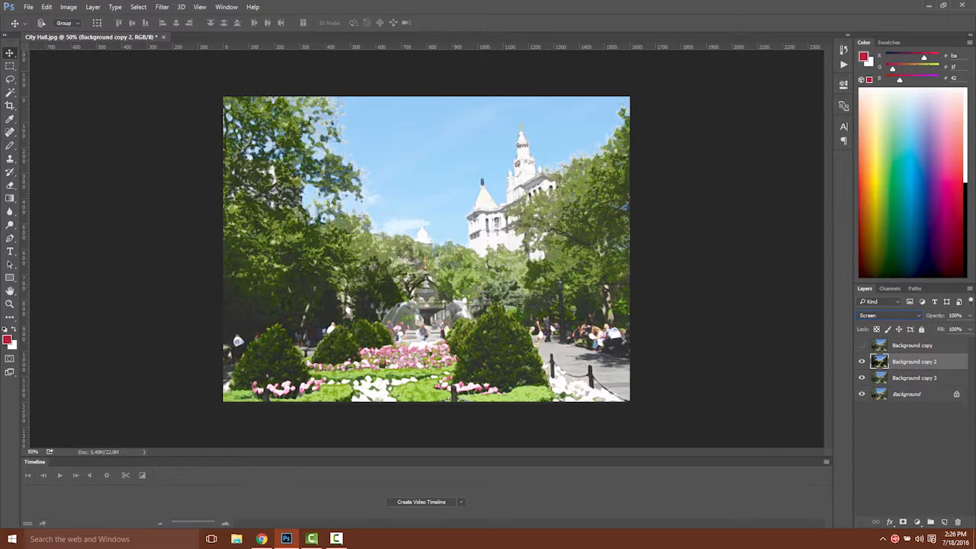
- Show the topmost Background copy layer and apply the Median noise filter to it with a radius of 12 pixels
{"action": "left_click", "coordinate": [861, 344]}
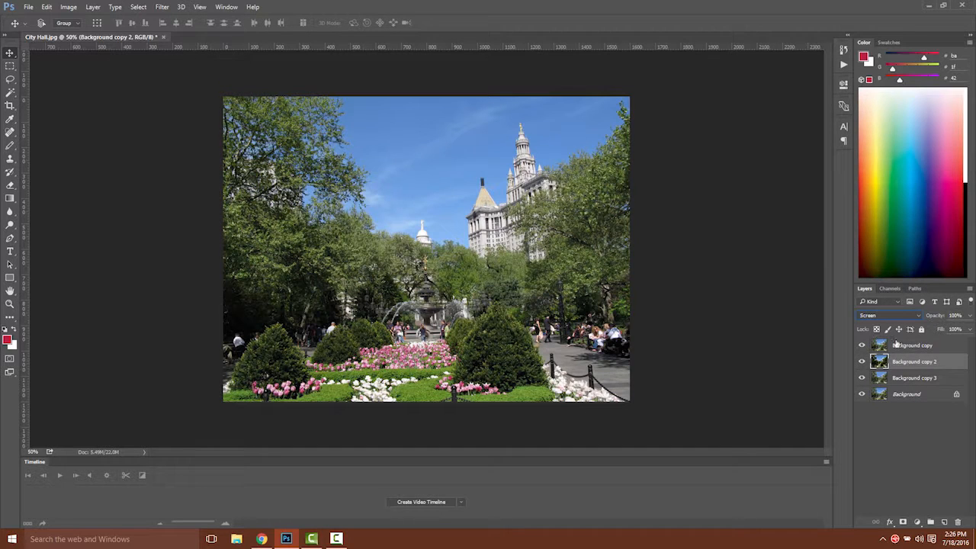
{"action": "left_click", "coordinate": [920, 346]}
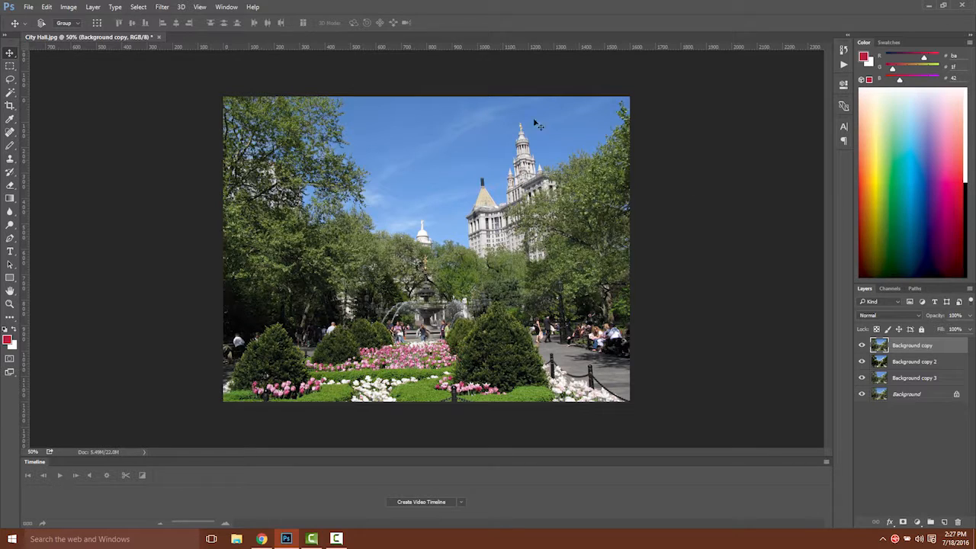
{"action": "left_click", "coordinate": [162, 7]}
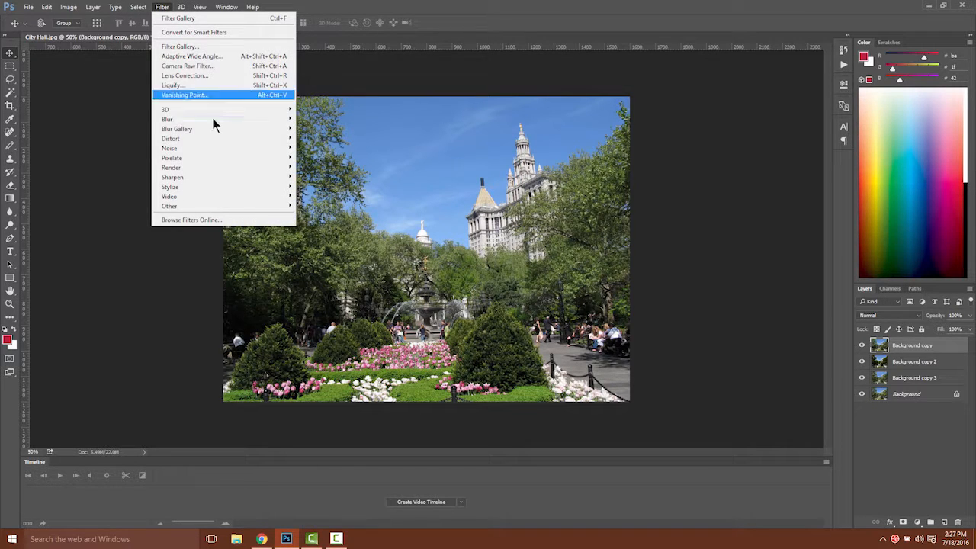
{"action": "mouse_move", "coordinate": [213, 151]}
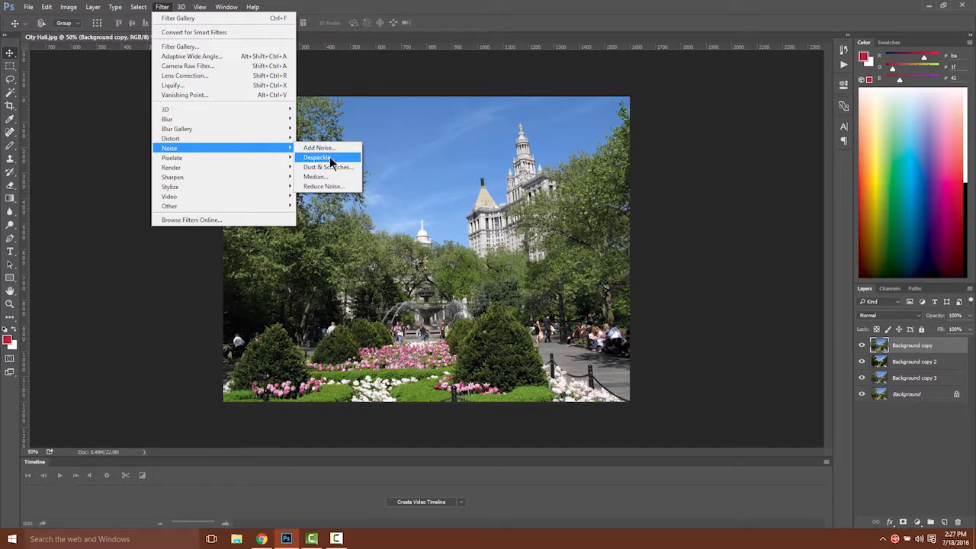
{"action": "left_click", "coordinate": [330, 175]}
{"action": "left_click_drag", "start_coordinate": [485, 122], "coordinate": [727, 124]}
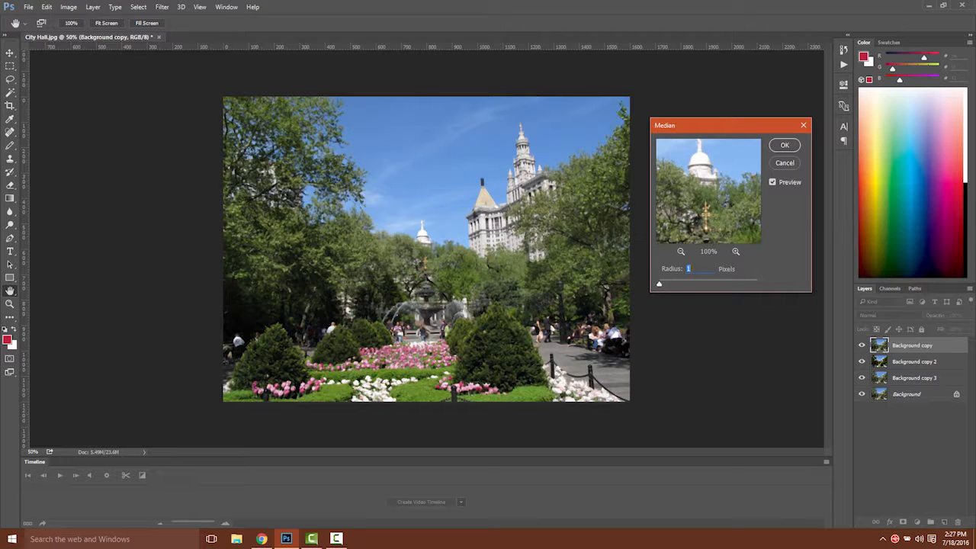
{"action": "type", "text": "12"}
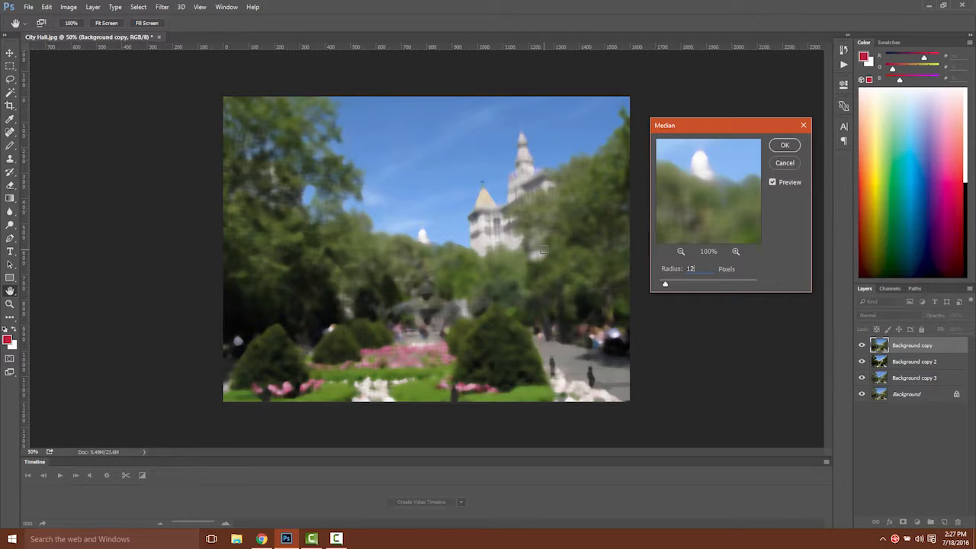
{"action": "left_click", "coordinate": [787, 146]}
- Set the blend mode of the topmost Background copy layer to Soft Light
{"action": "left_click", "coordinate": [896, 315]}
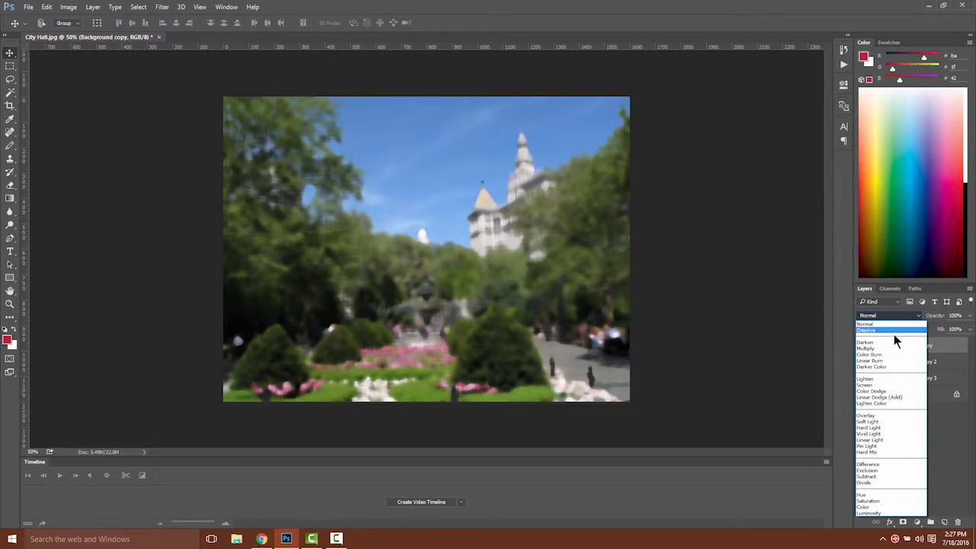
{"action": "left_click", "coordinate": [893, 421]}
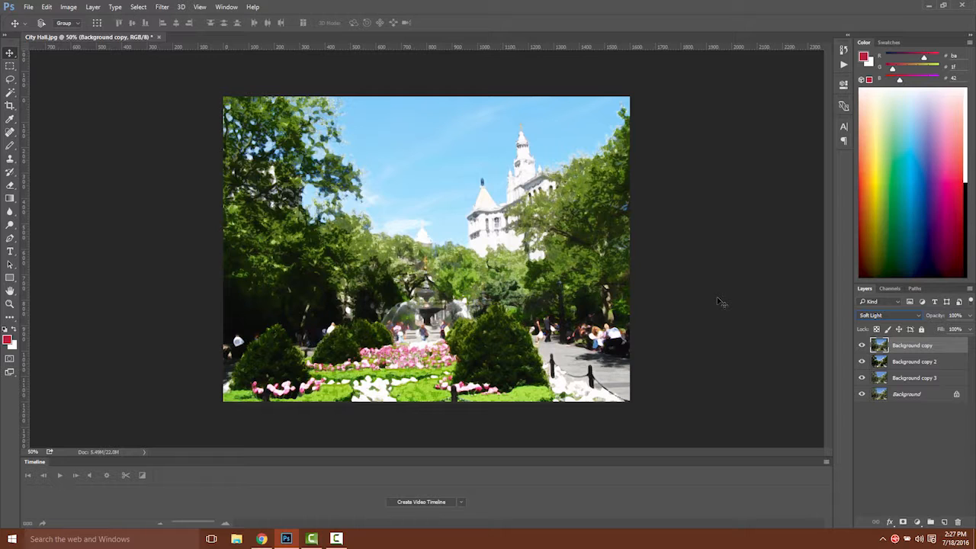
- Compare the painted effect with the original photo by hiding the three copy layers and showing them again
{"action": "left_click", "coordinate": [861, 377]}
{"action": "left_click", "coordinate": [861, 361]}
{"action": "left_click", "coordinate": [861, 346]}
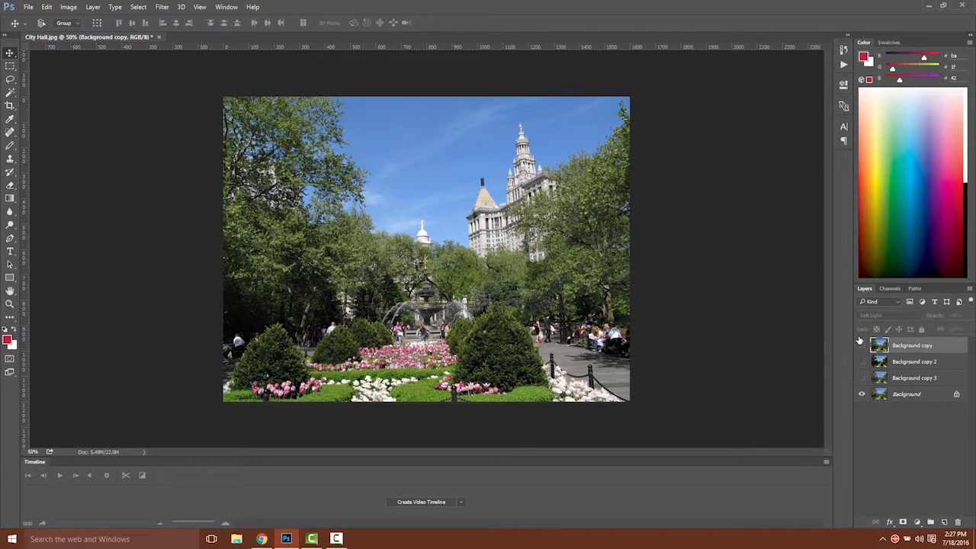
{"action": "left_click", "coordinate": [861, 346]}
{"action": "left_click", "coordinate": [862, 361]}
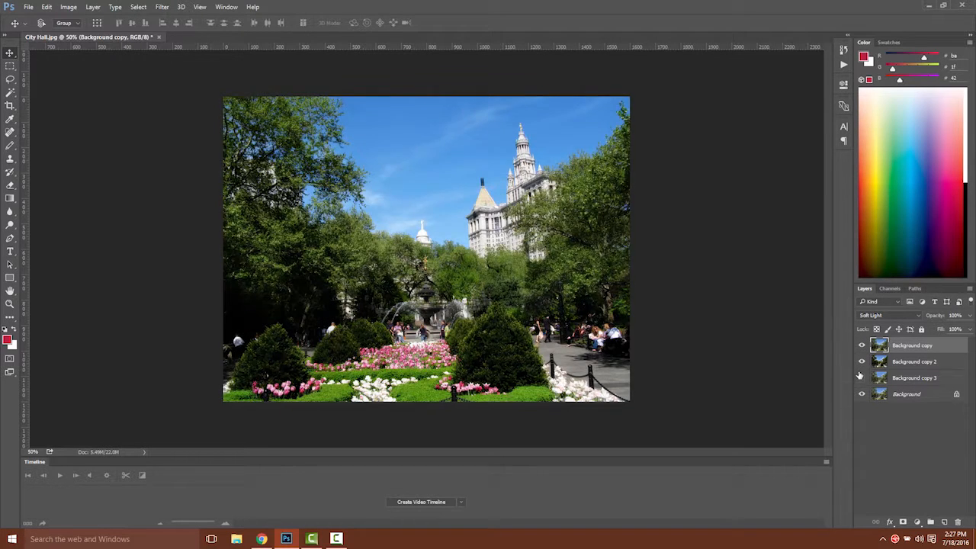
{"action": "left_click", "coordinate": [862, 377]}
{"action": "left_click", "coordinate": [861, 377]}
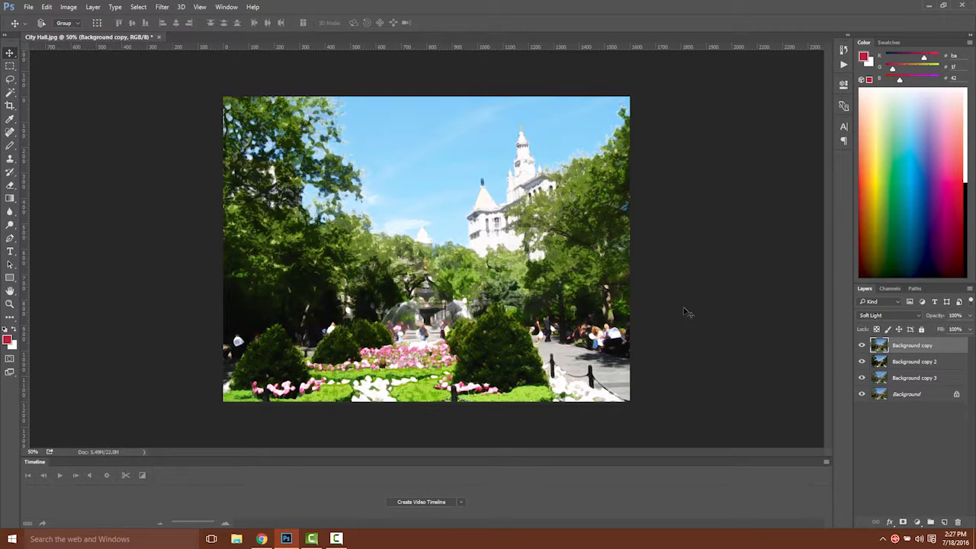